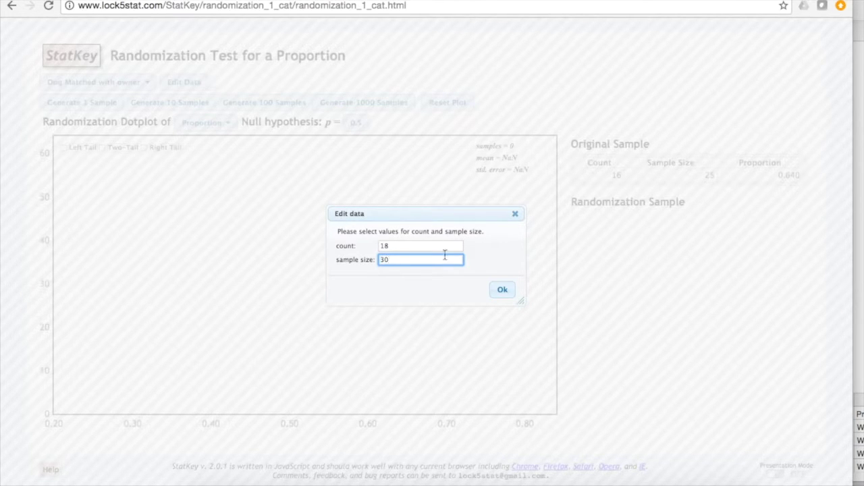
# Apply the edited sample data of 18 successes out of 30.
pyautogui.click(502, 292)
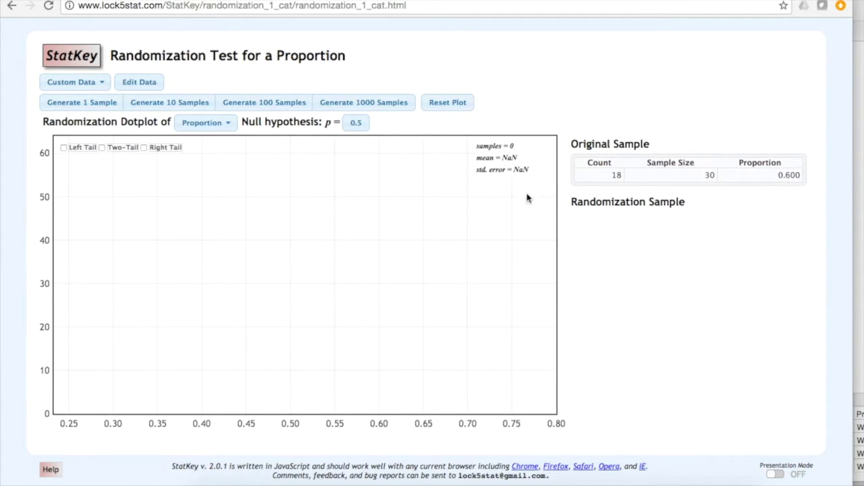
# Generate 6 single randomization samples, then 5000 more, for 5006 samples.
pyautogui.click(83, 103)
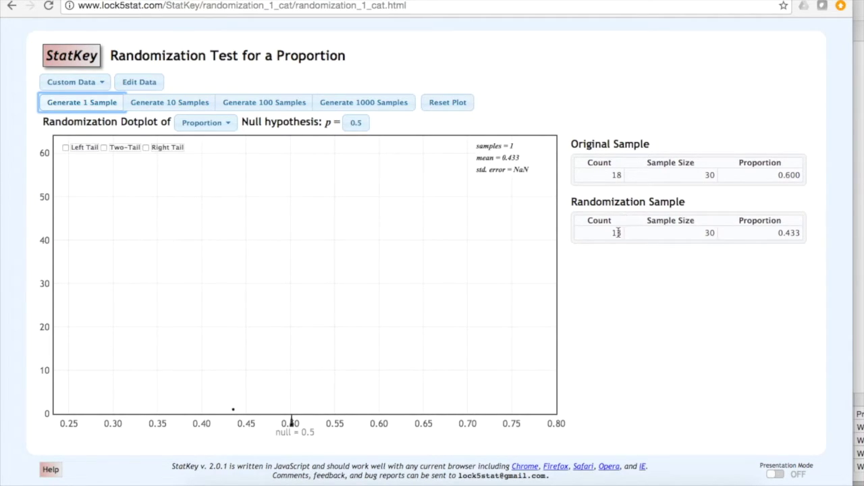
pyautogui.click(91, 103)
pyautogui.click(91, 103)
pyautogui.click(91, 103)
pyautogui.click(91, 103)
pyautogui.click(92, 104)
pyautogui.click(373, 103)
pyautogui.click(373, 103)
pyautogui.click(373, 103)
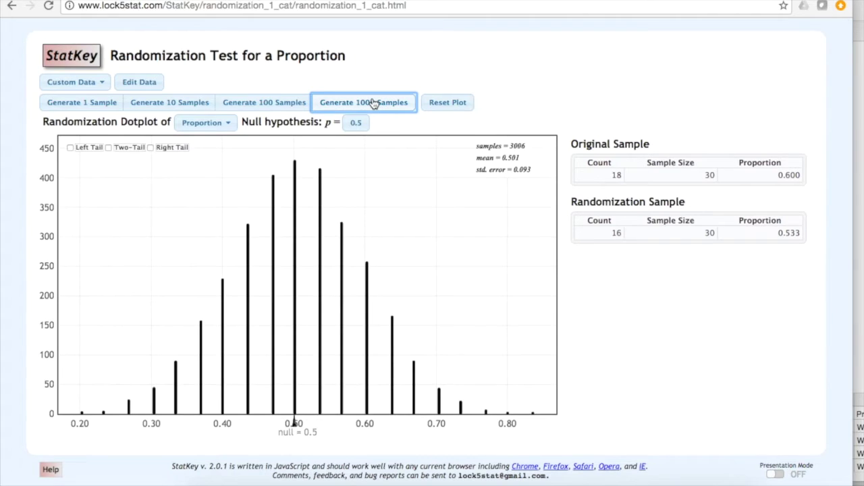
pyautogui.click(374, 102)
pyautogui.click(373, 102)
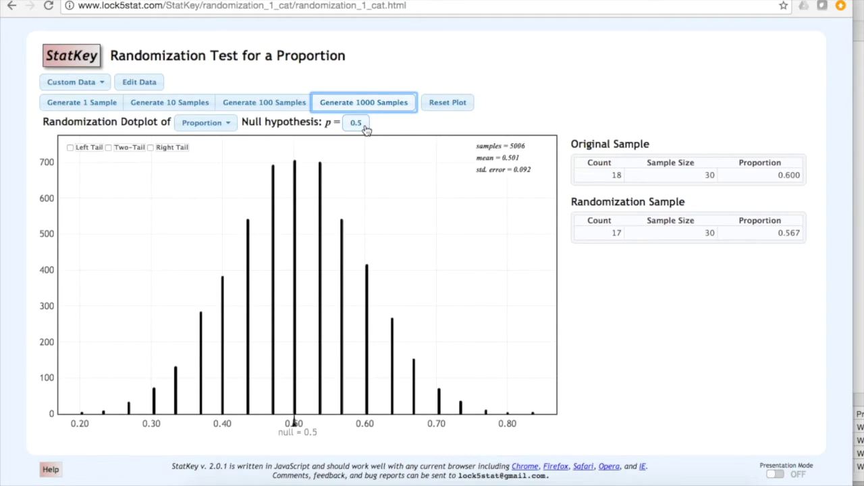
# View samples at 0.500 and 0.567, then shade the right tail (0.025 beyond 0.667).
pyautogui.click(307, 380)
pyautogui.click(351, 226)
pyautogui.click(151, 148)
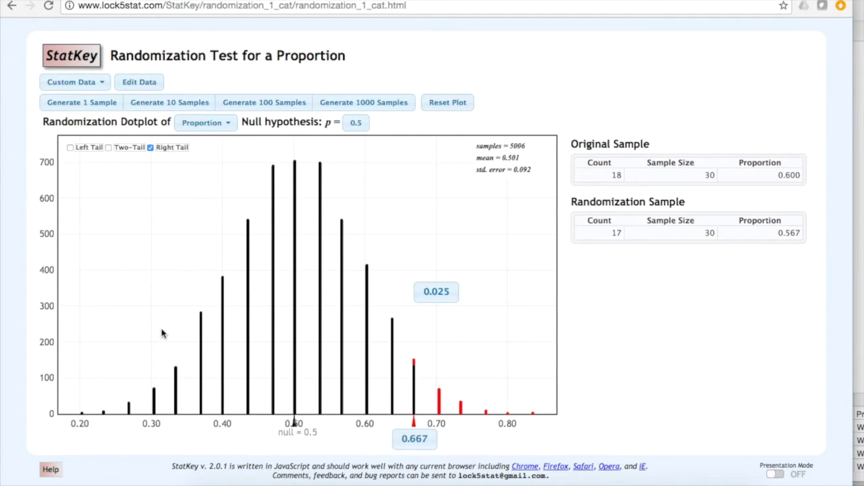
# Inspect dotplot samples with proportions 0.633, 0.467, 0.567, 0.733, 0.767 and 0.733.
pyautogui.click(390, 327)
pyautogui.click(149, 306)
pyautogui.click(341, 251)
pyautogui.click(460, 405)
pyautogui.click(485, 411)
pyautogui.click(463, 413)
# Set the right-tail cutoff to 0.600, then view tail samples at 0.833 and 0.633.
pyautogui.click(415, 439)
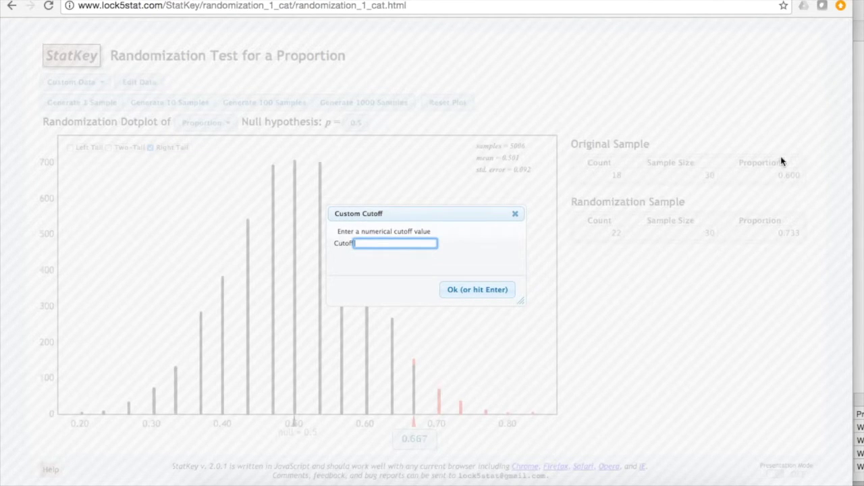
pyautogui.write('0.600')
pyautogui.click(474, 291)
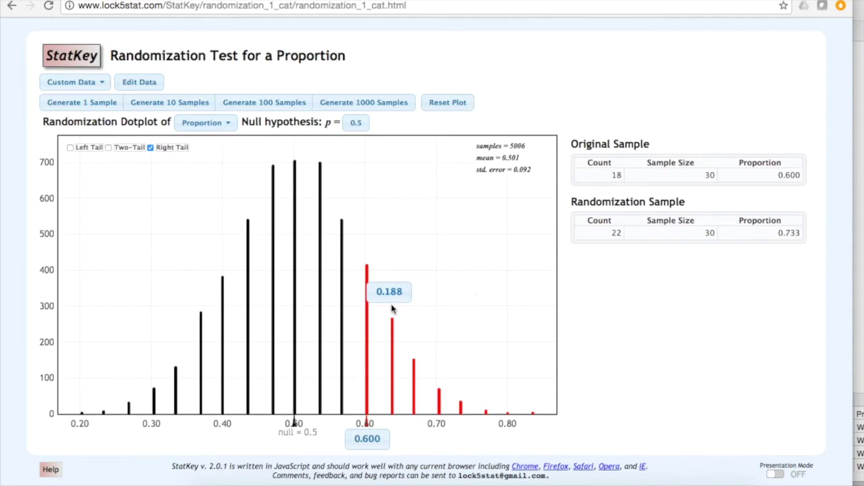
pyautogui.click(547, 423)
pyautogui.click(393, 378)
# Start a 1-sample proportion randomization test with summarized data: 18 events, 30 trials, proportion .50.
pyautogui.press('super+Tab')
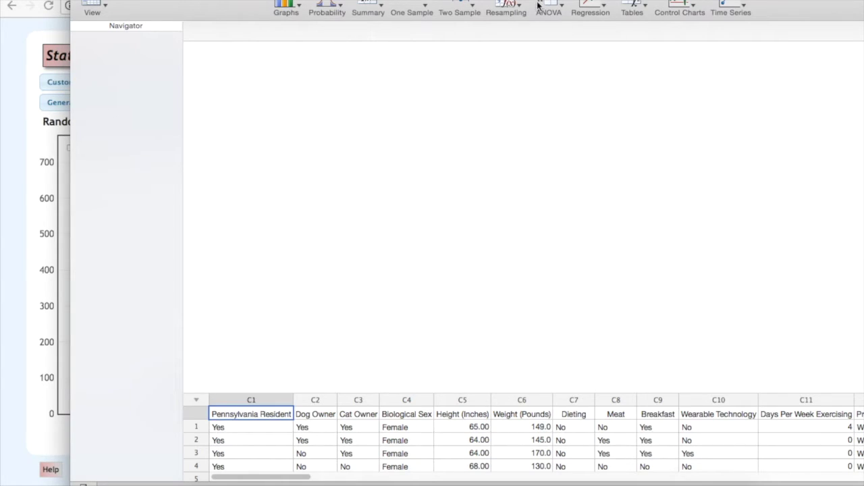
pyautogui.click(512, 5)
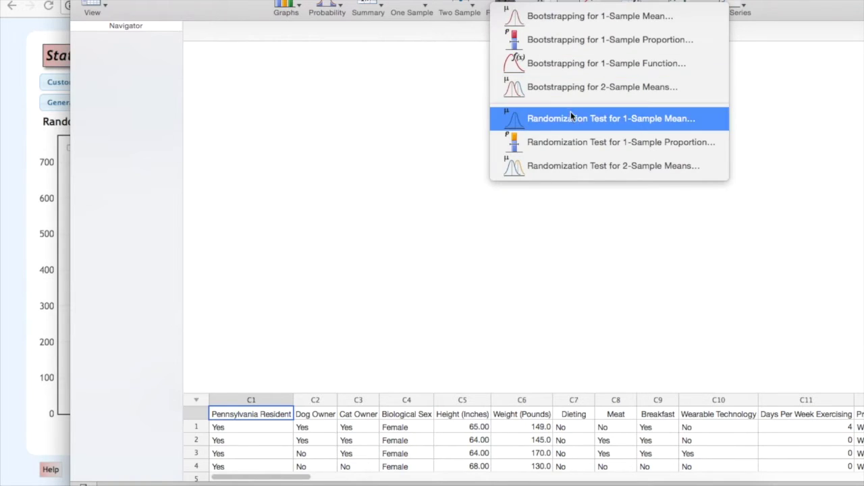
pyautogui.click(577, 143)
pyautogui.click(542, 68)
pyautogui.click(535, 78)
pyautogui.click(481, 92)
pyautogui.write('18')
pyautogui.press('Tab')
pyautogui.write('30')
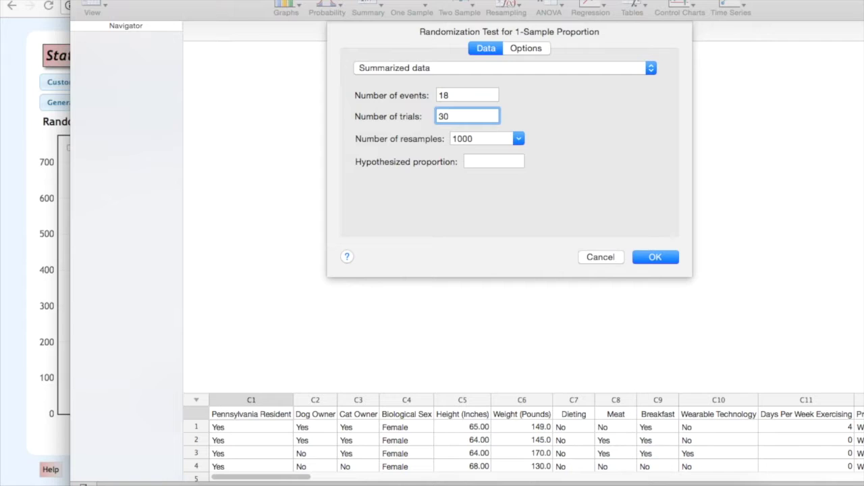
pyautogui.click(491, 164)
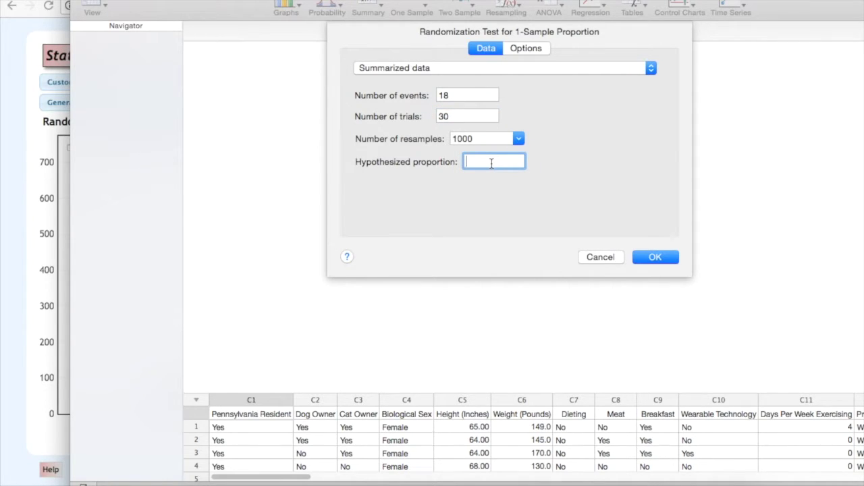
pyautogui.write('.50')
# Set the alternative hypothesis to greater than the hypothesized value and run the test.
pyautogui.click(527, 54)
pyautogui.click(592, 68)
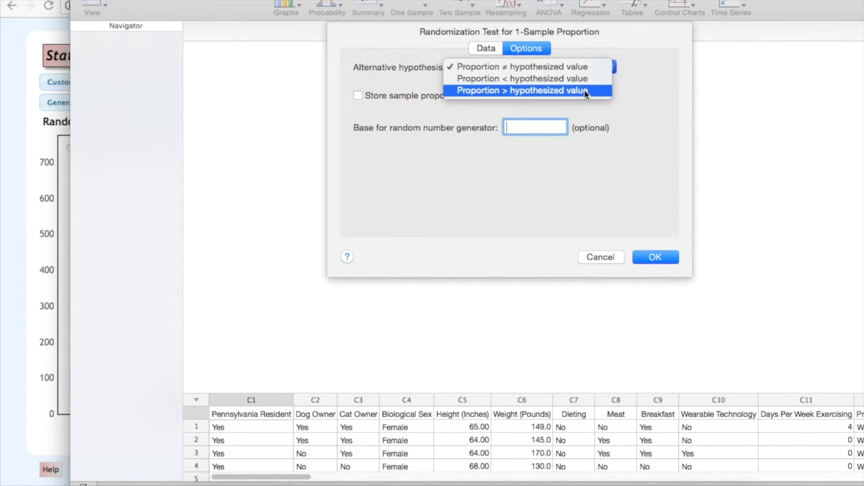
pyautogui.click(584, 90)
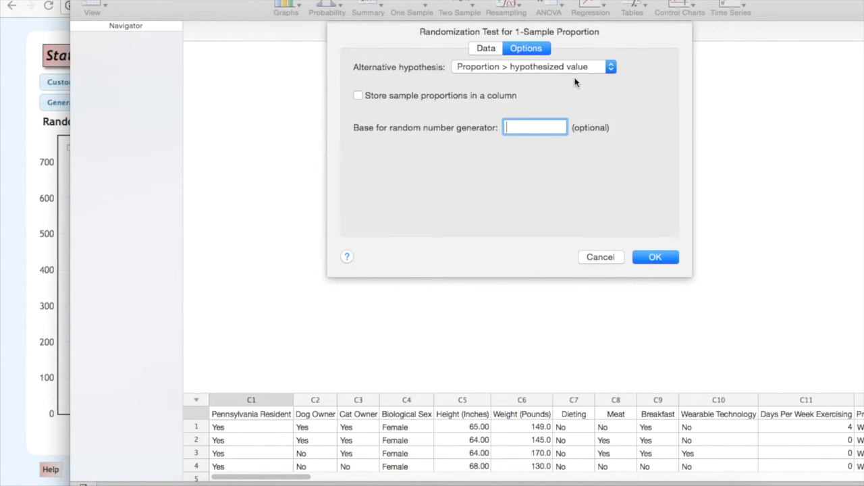
pyautogui.click(655, 257)
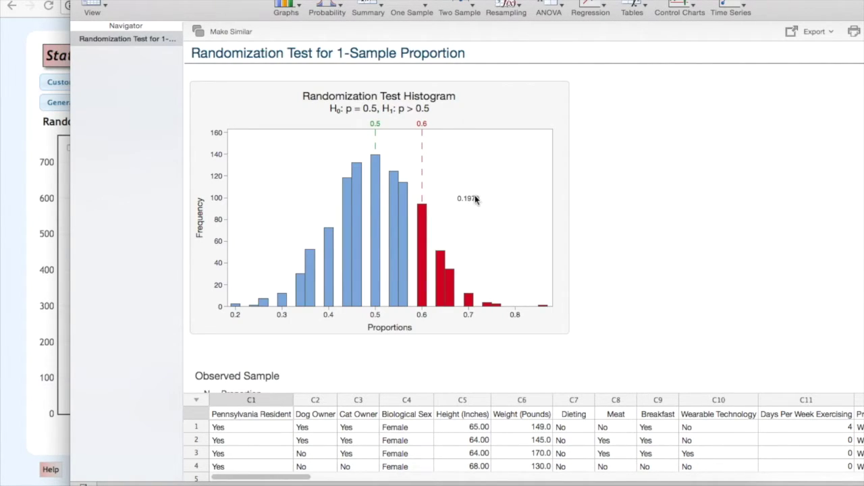
# Scroll to the Randomization Test table (p-value 0.1970), then return to StatKey.
pyautogui.moveTo(427, 224)
pyautogui.scroll(-5, 474, 207)
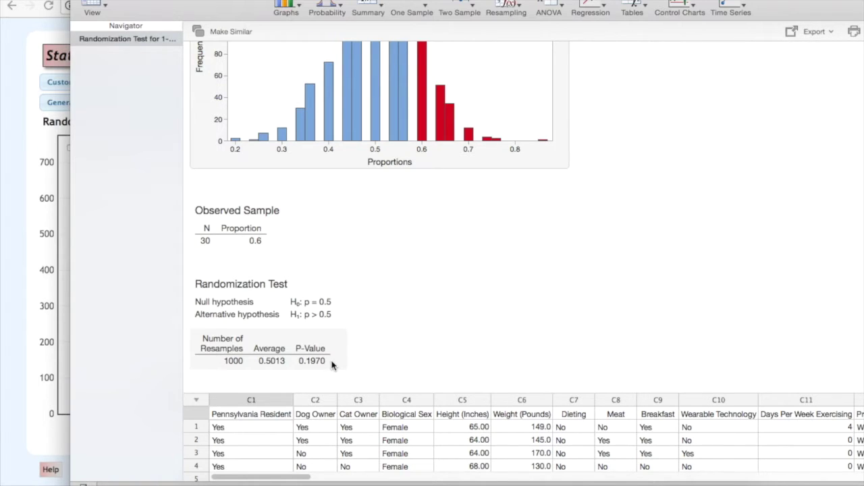
pyautogui.click(17, 347)
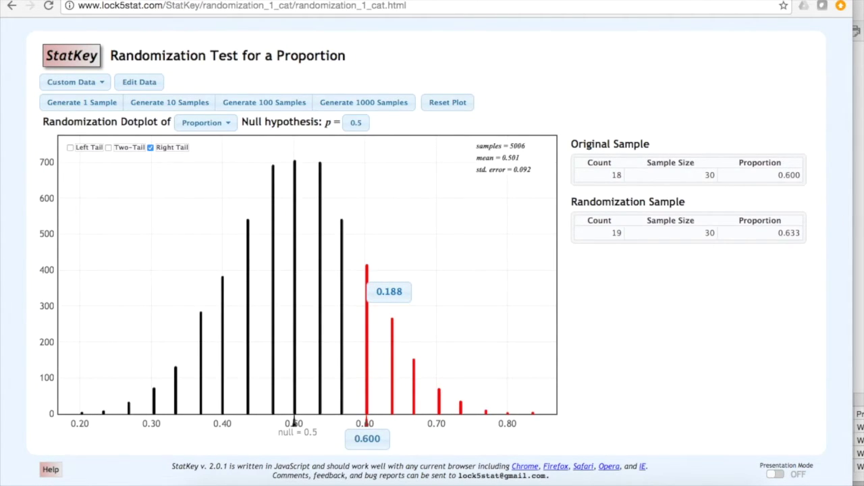
# Bring the Minitab Express results window back into view.
pyautogui.click(859, 243)
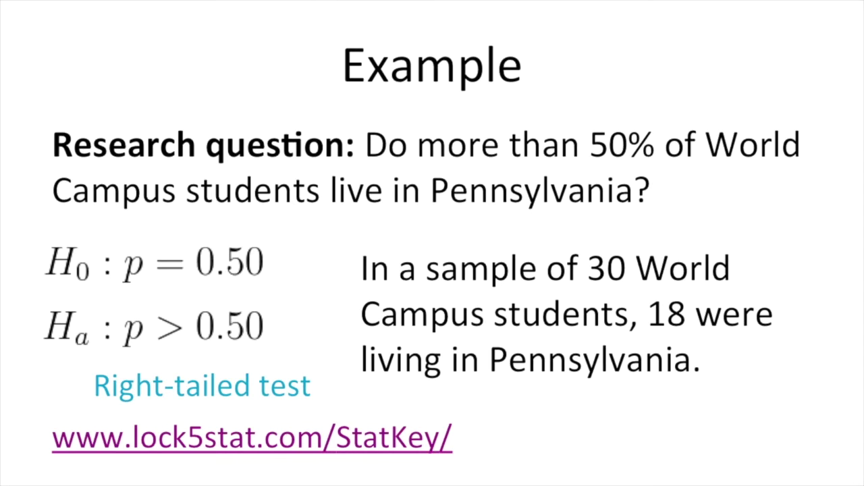
# Advance to the marriage-age slide and reveal H0: μ = 27 versus Ha: μ ≠ 27.
pyautogui.press('Right')
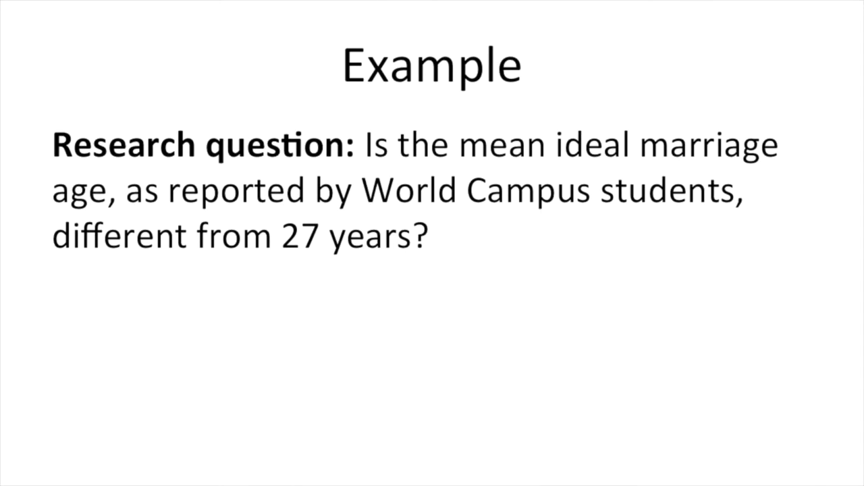
pyautogui.press('Right')
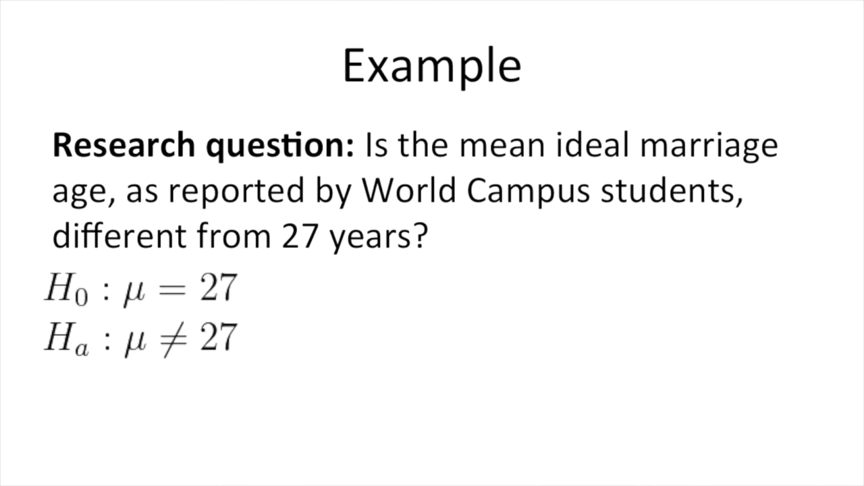
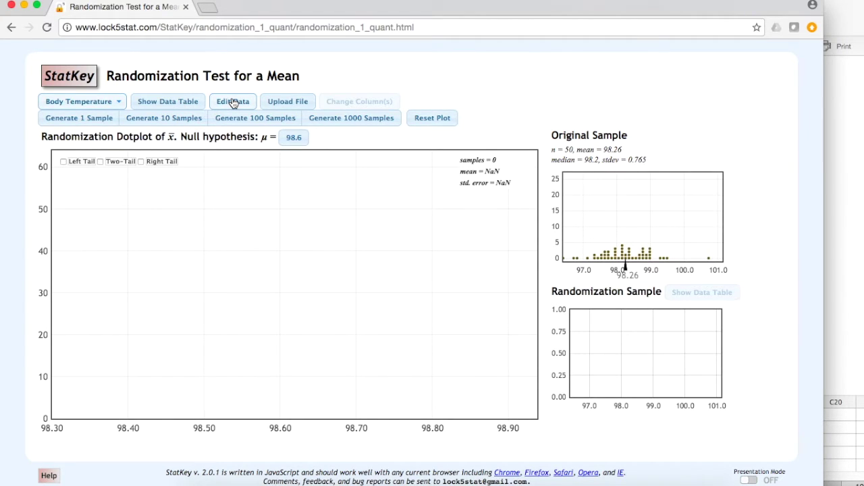
# Replace the body temperature data with the 496 Best Marriage Age values, removing the blank line under the header.
pyautogui.click(233, 102)
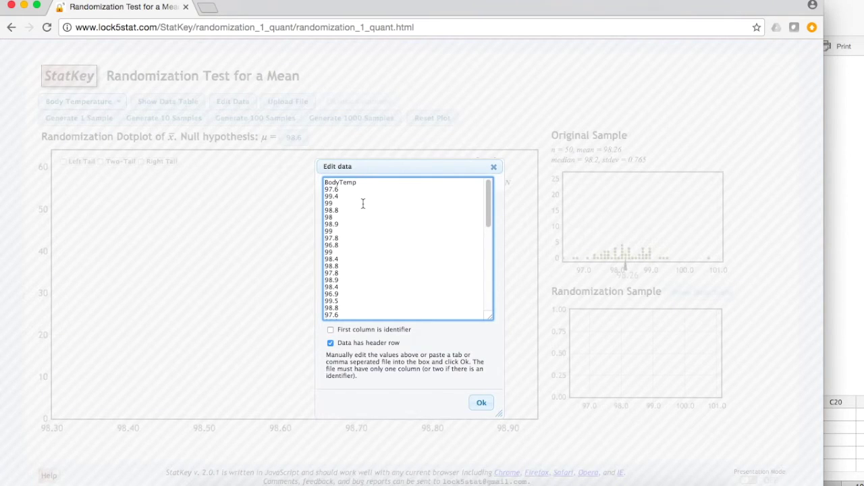
pyautogui.press('super+a')
pyautogui.press('BackSpace')
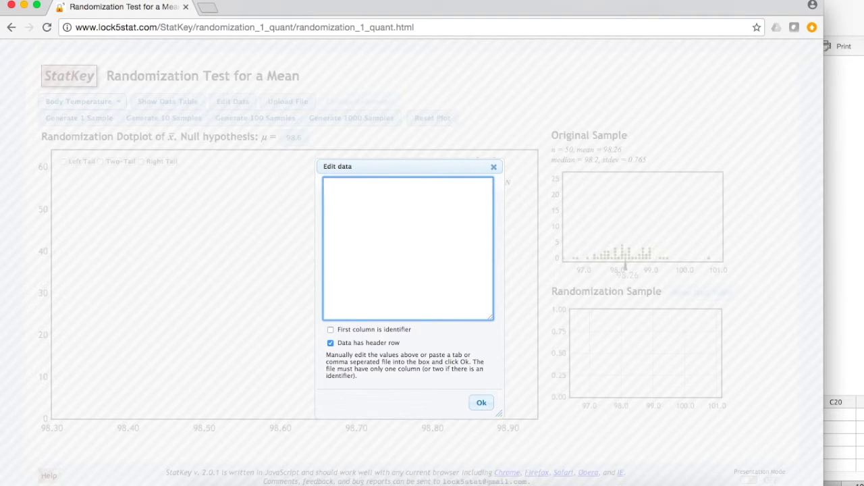
pyautogui.press('super+v')
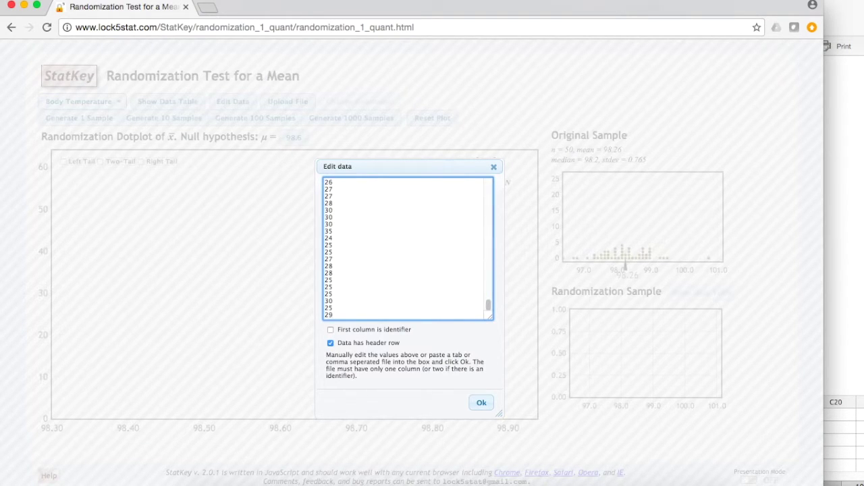
pyautogui.moveTo(489, 309); pyautogui.dragTo(489, 184)
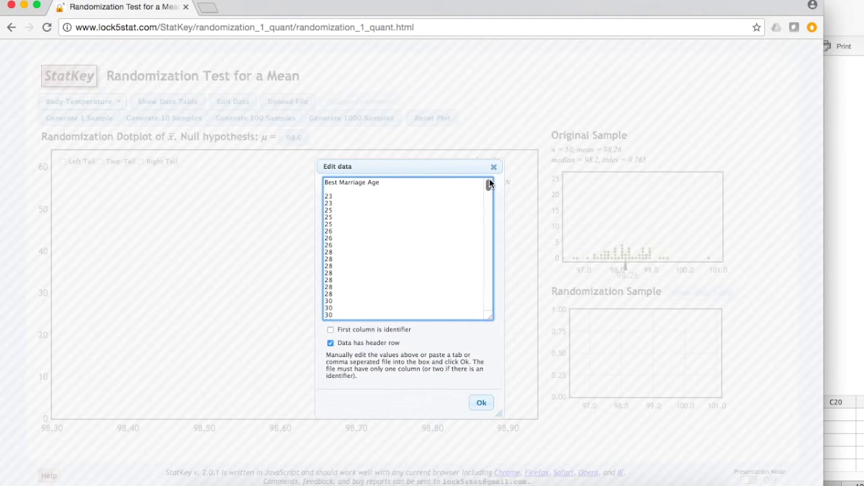
pyautogui.click(347, 190)
pyautogui.press('BackSpace')
pyautogui.click(482, 402)
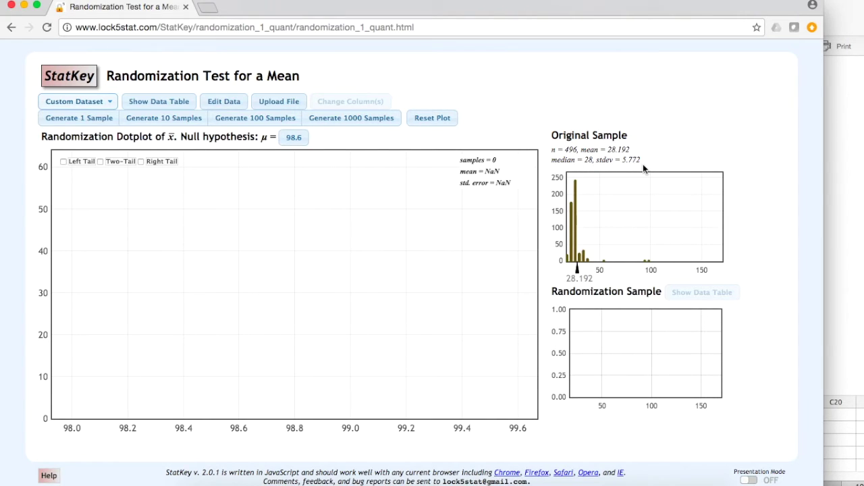
# Change the null hypothesis mean from 98.6 to 27.
pyautogui.click(295, 138)
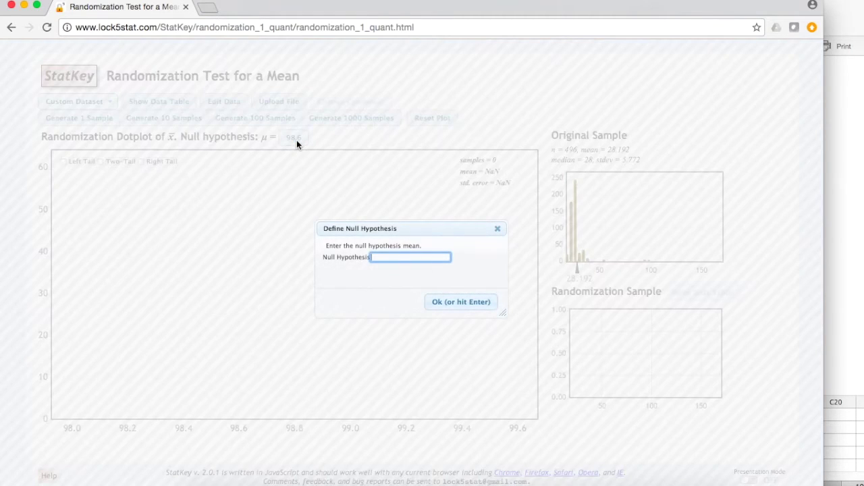
pyautogui.write('27')
pyautogui.click(443, 302)
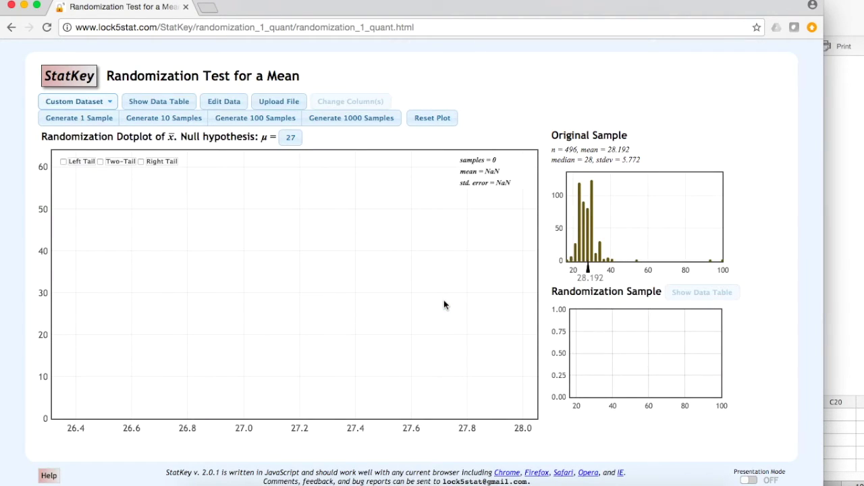
# Generate two single randomization samples onto the dotplot, giving mean 27.096.
pyautogui.click(92, 121)
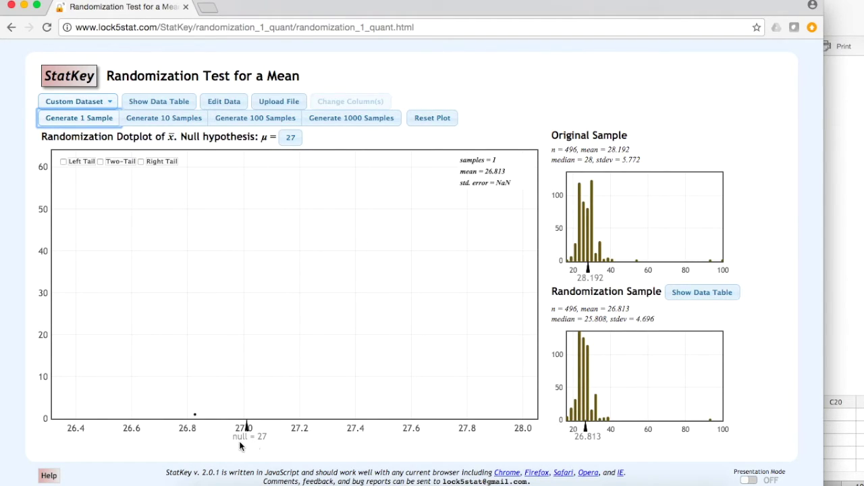
pyautogui.click(102, 122)
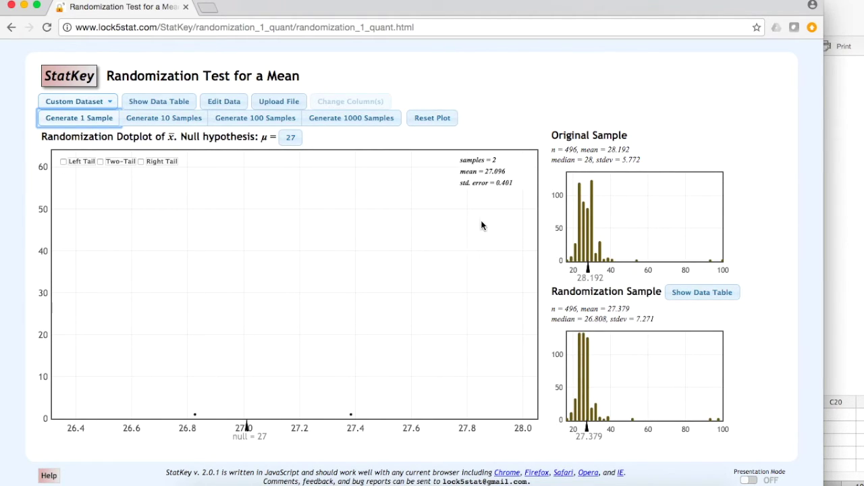
pyautogui.moveTo(711, 263)
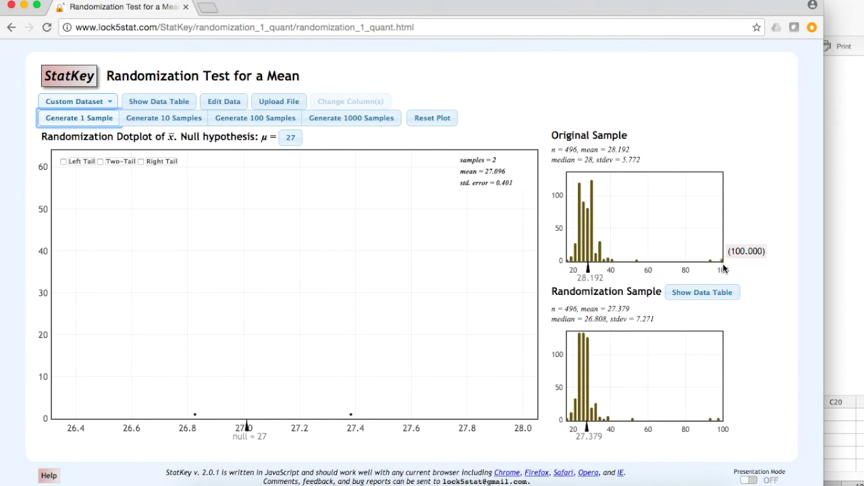
pyautogui.moveTo(710, 421)
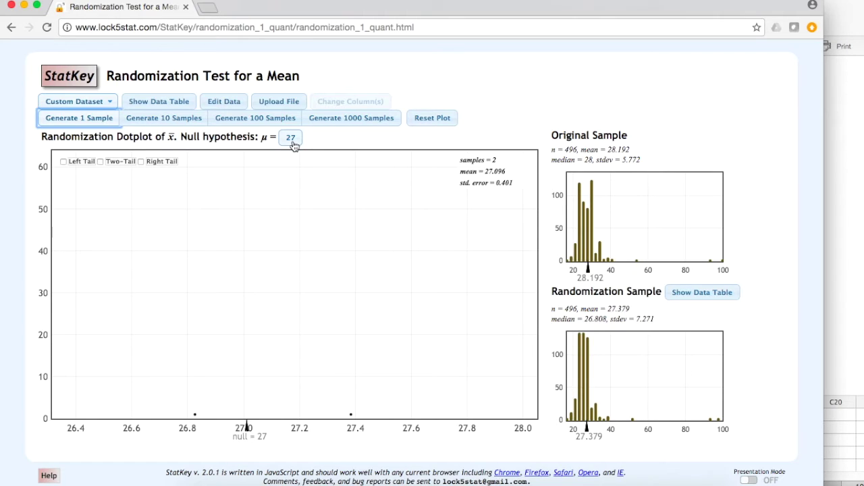
# Add four batches of 1000 samples, reaching 5002 means at 26.999, then inspect two dots.
pyautogui.click(319, 120)
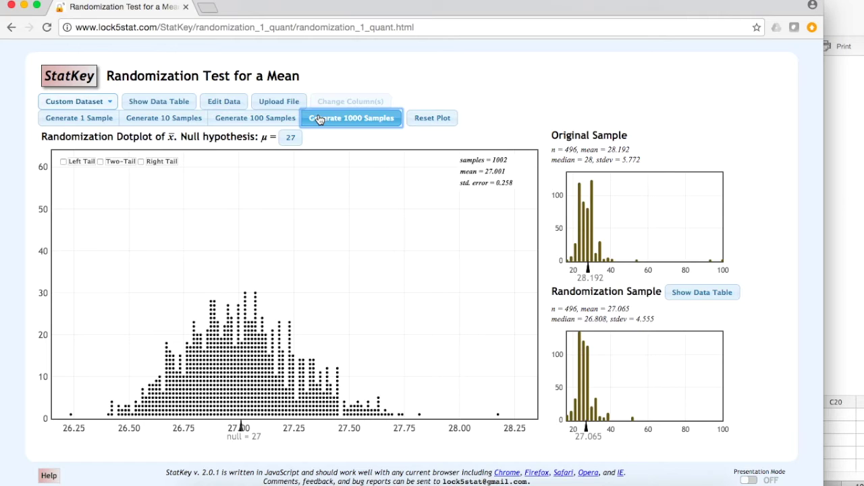
pyautogui.click(319, 119)
pyautogui.click(319, 119)
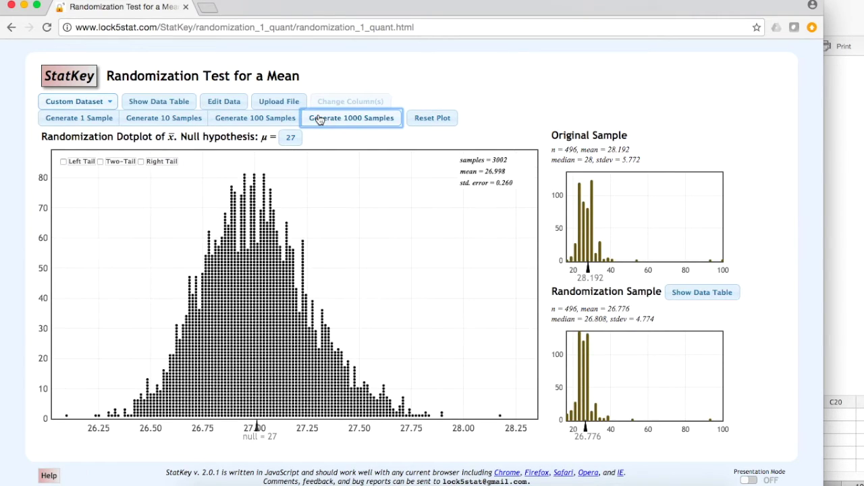
pyautogui.click(318, 119)
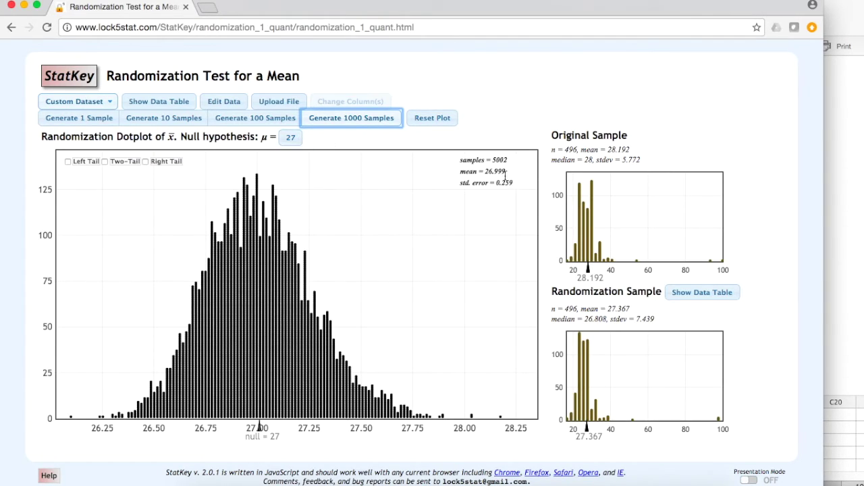
pyautogui.click(271, 189)
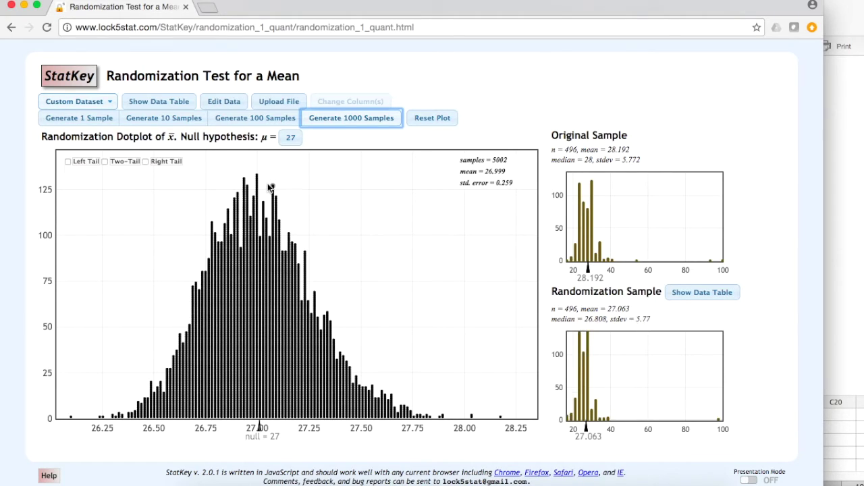
pyautogui.click(243, 191)
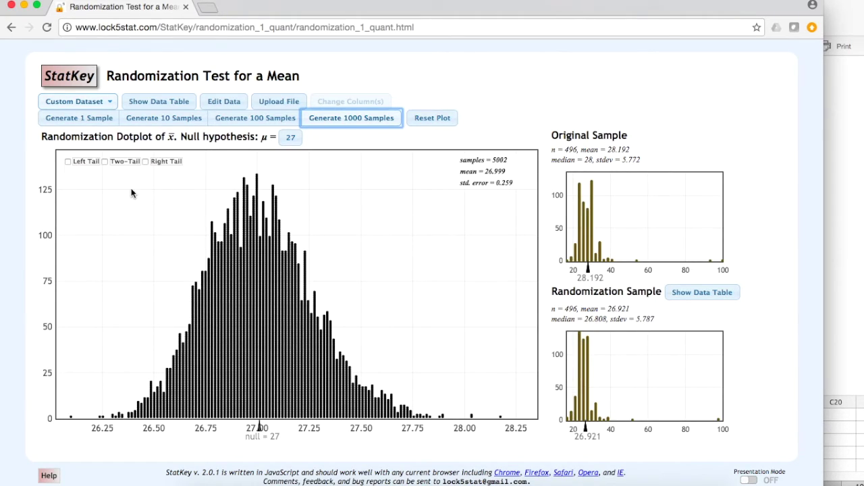
# Mark two-tail cutoffs at 26.528 and 27.549, then view five individual dots' samples.
pyautogui.click(104, 162)
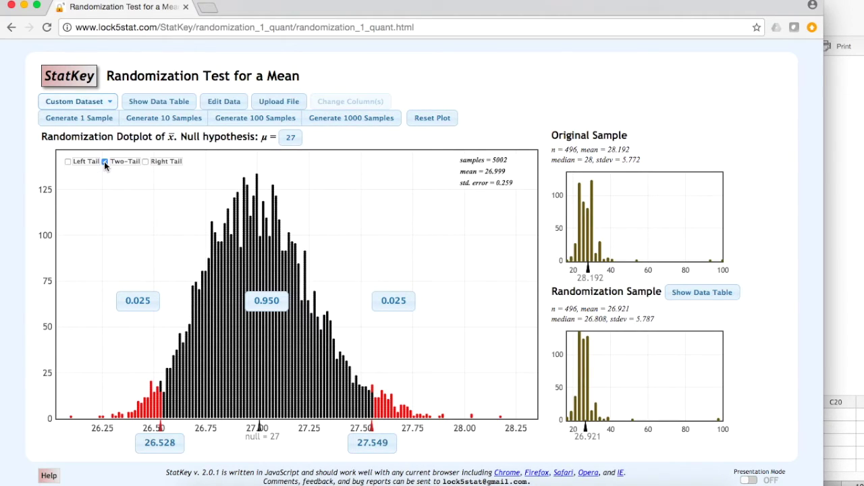
pyautogui.click(264, 309)
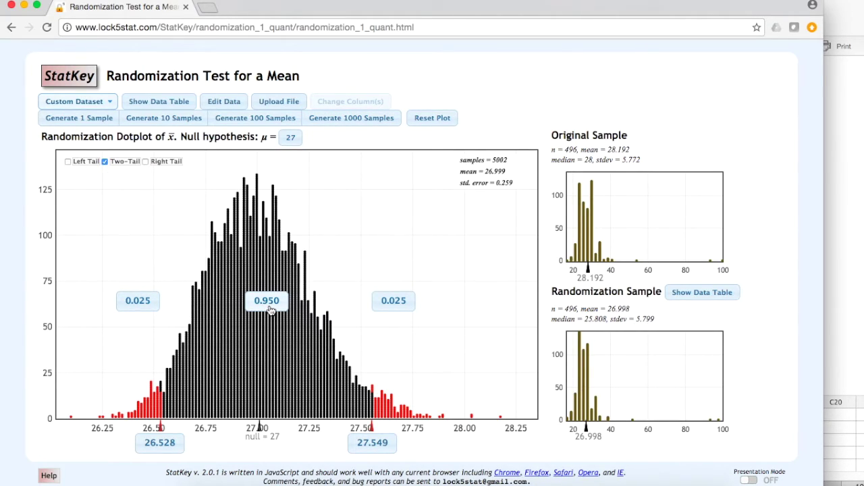
pyautogui.click(297, 309)
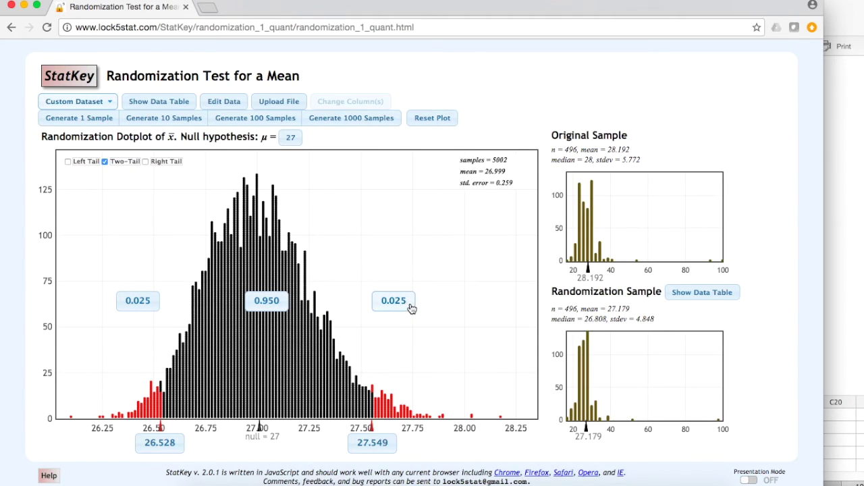
pyautogui.click(395, 336)
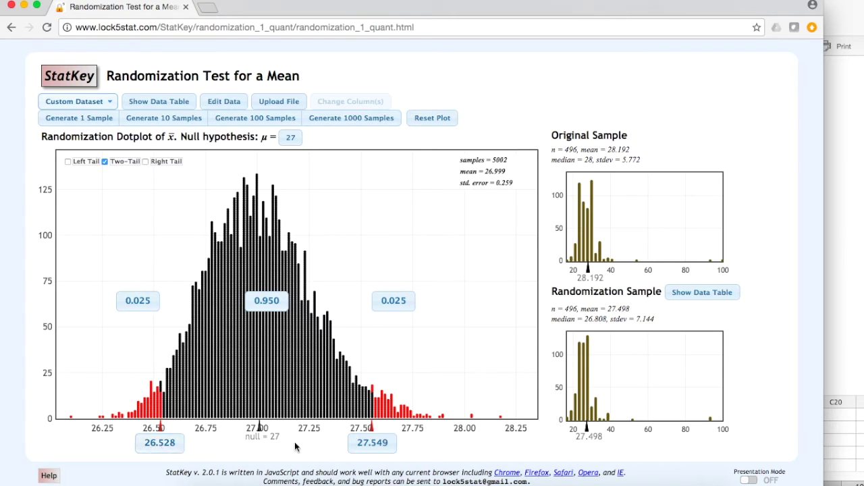
pyautogui.click(386, 436)
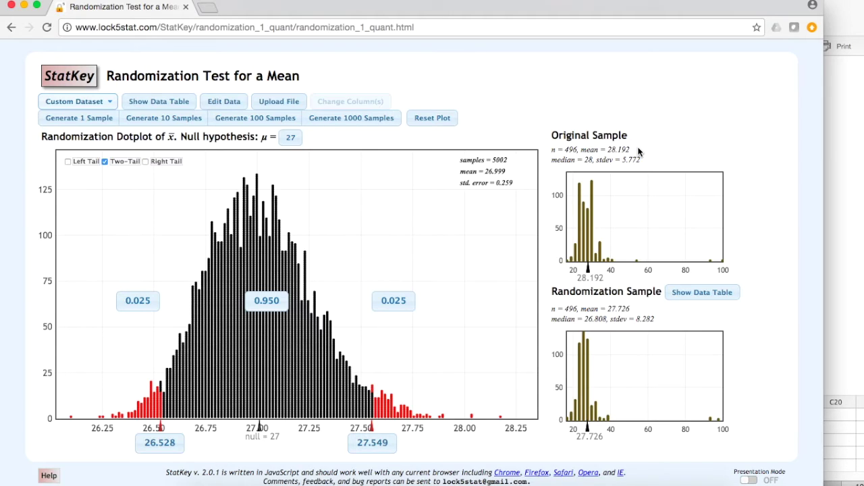
pyautogui.click(346, 318)
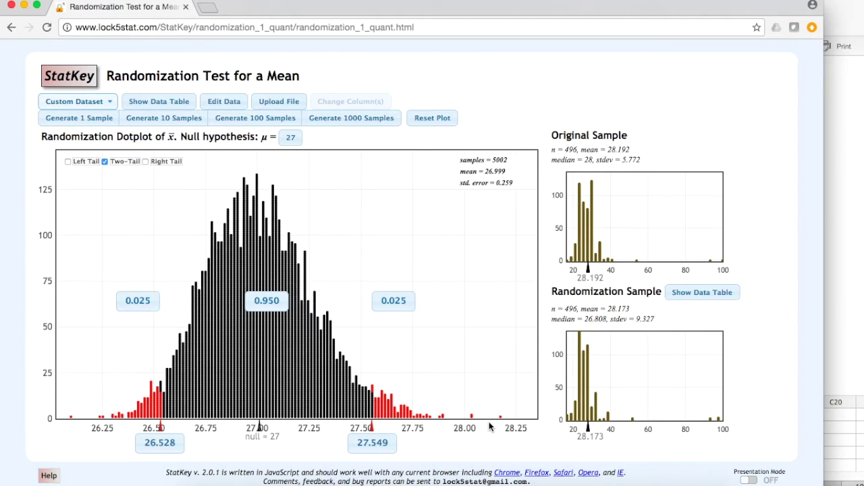
# Set the right-tail cutoff to 28.192, giving 0.000 per tail, then inspect two more samples.
pyautogui.click(386, 450)
pyautogui.write('28.19')
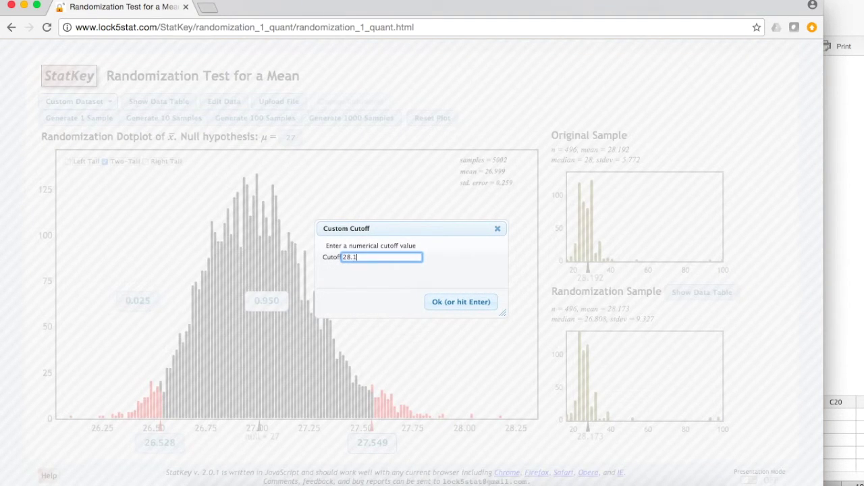
pyautogui.write('2')
pyautogui.click(472, 305)
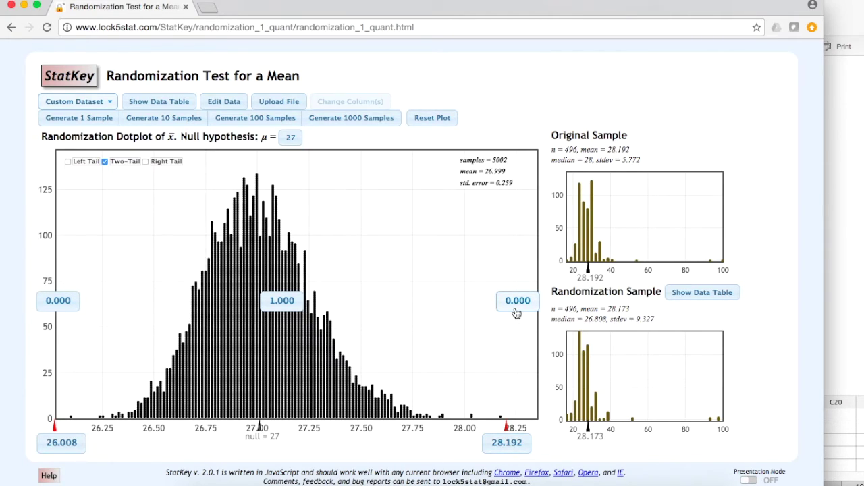
pyautogui.click(253, 283)
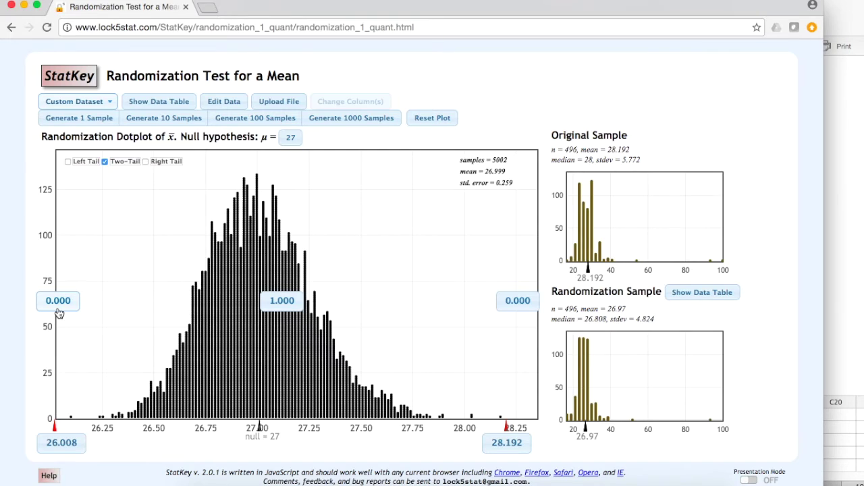
pyautogui.click(256, 263)
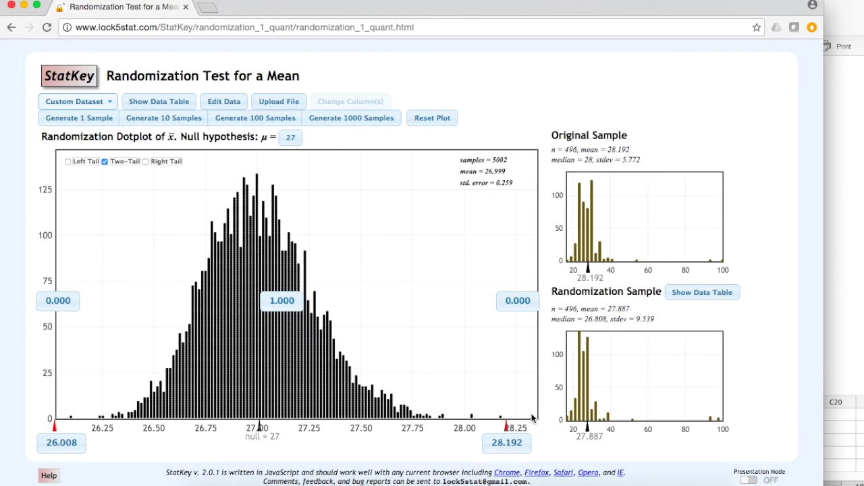
# Start Minitab Express's Randomization Test for 1-Sample Mean.
pyautogui.click(837, 290)
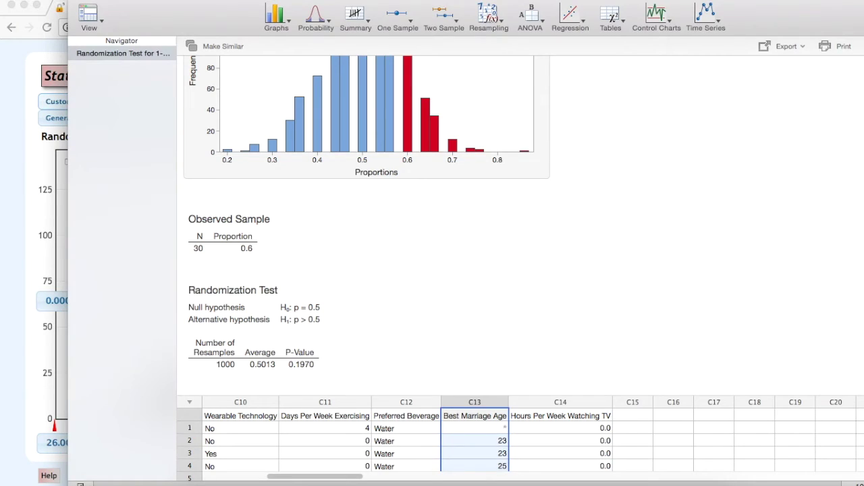
pyautogui.click(490, 15)
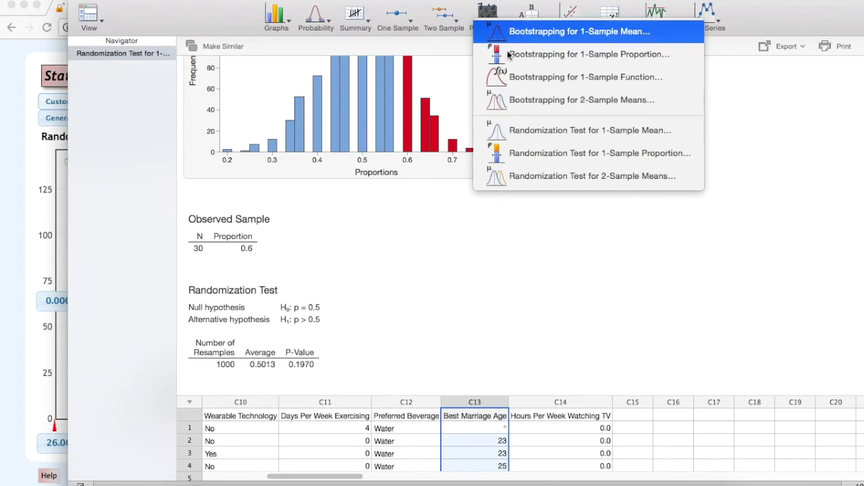
pyautogui.click(565, 132)
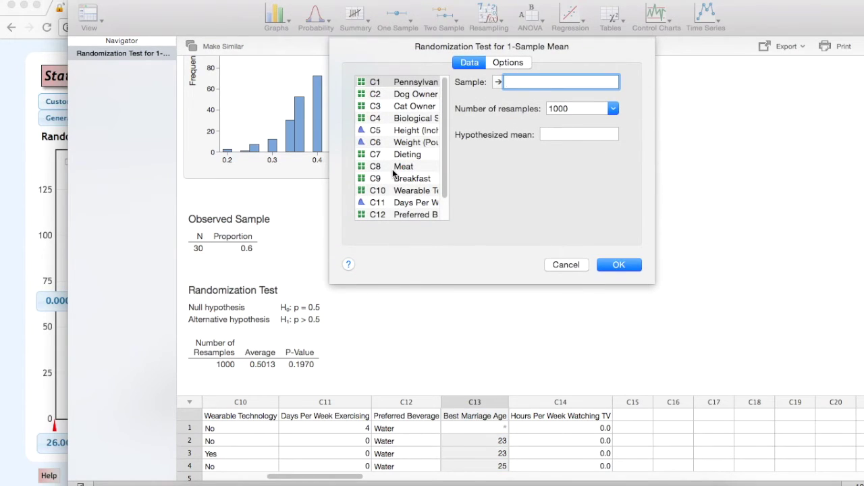
# Test C13 Best Marriage Age against hypothesized mean 27, two-sided, getting p-value <0.0020.
pyautogui.scroll(-2, 392, 169)
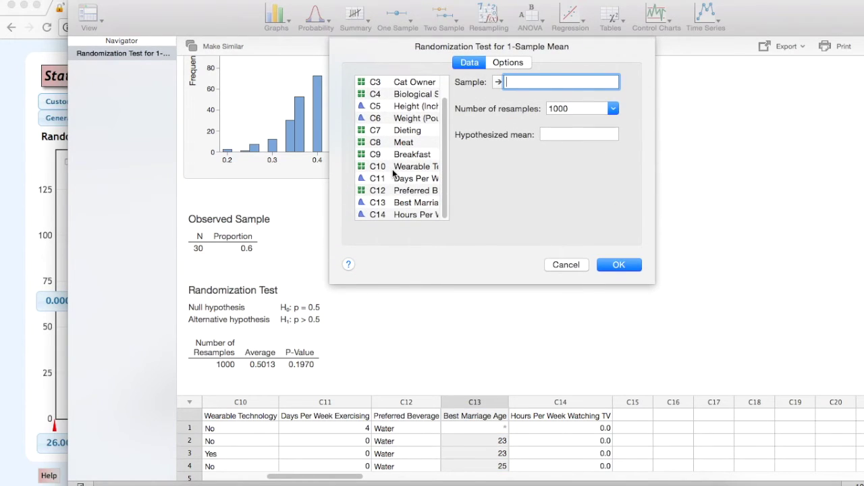
pyautogui.doubleClick(402, 204)
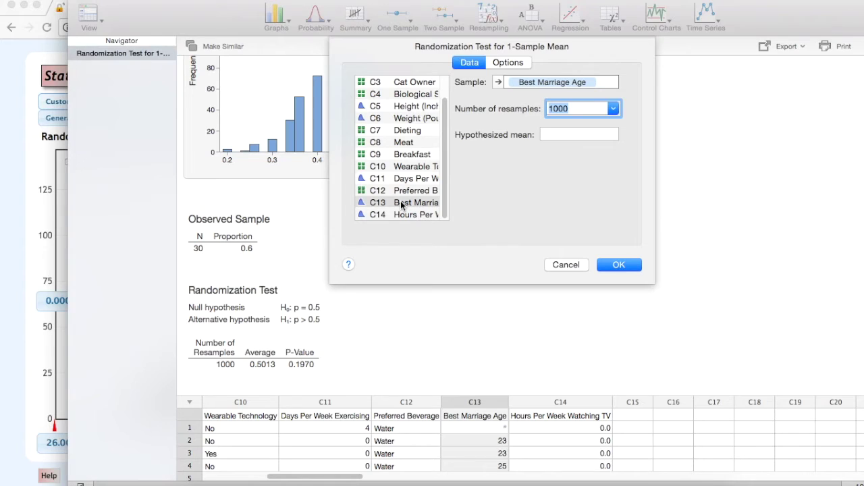
pyautogui.click(553, 134)
pyautogui.write('27')
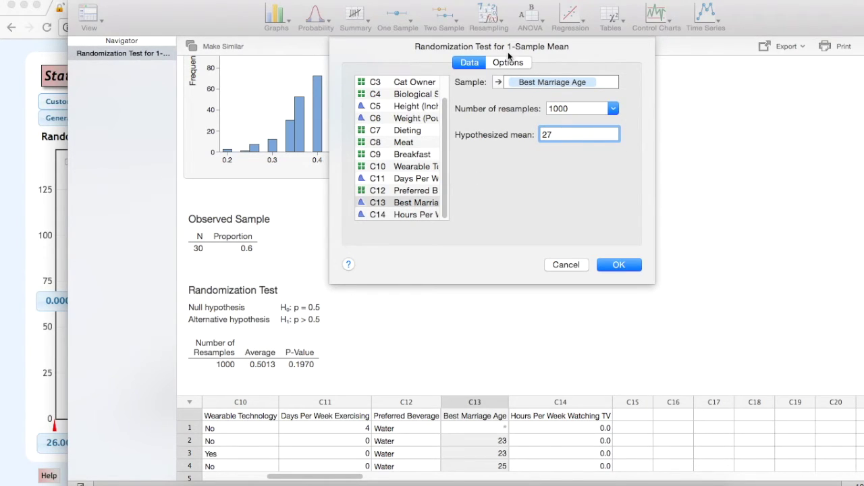
pyautogui.click(508, 61)
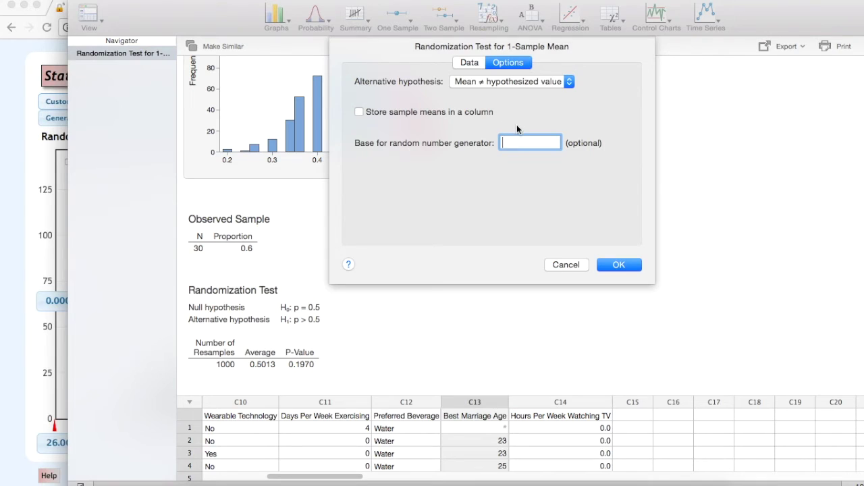
pyautogui.click(625, 263)
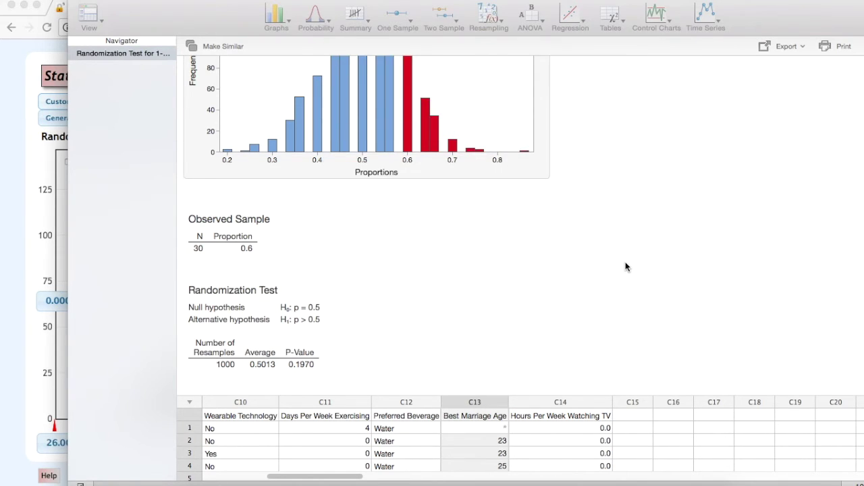
pyautogui.scroll(-4, 625, 267)
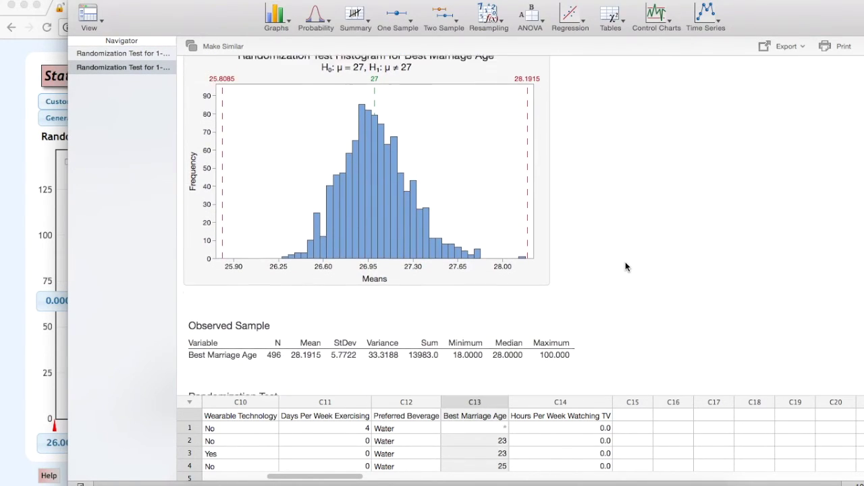
pyautogui.scroll(-1, 625, 267)
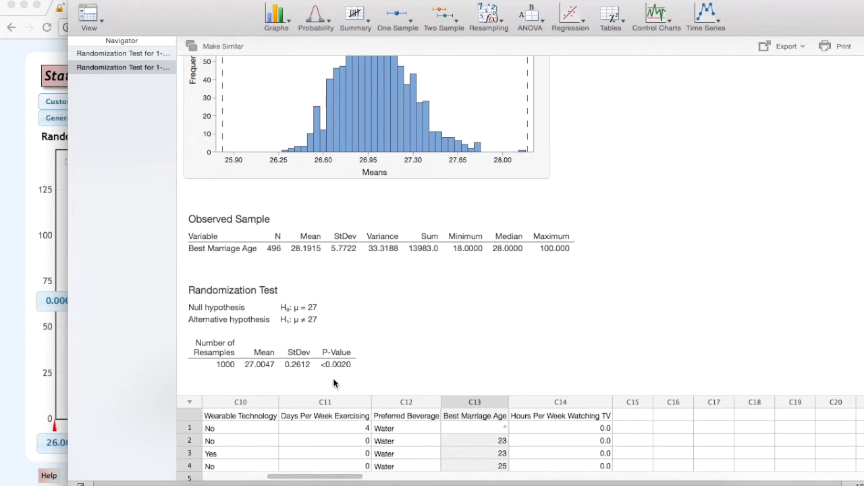